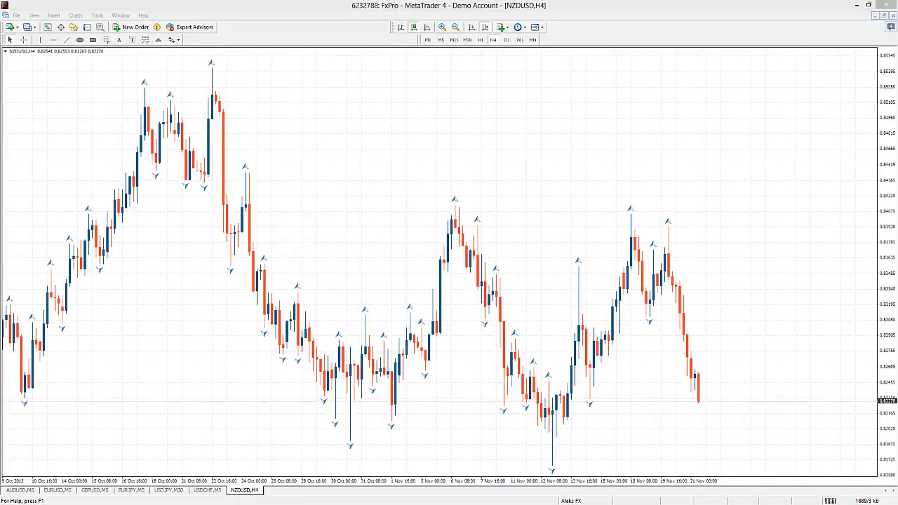
# - Draw a horizontal support trendline near 0.8257 across the recent H4 lows, then switch to M30
pyautogui.click(67, 41)
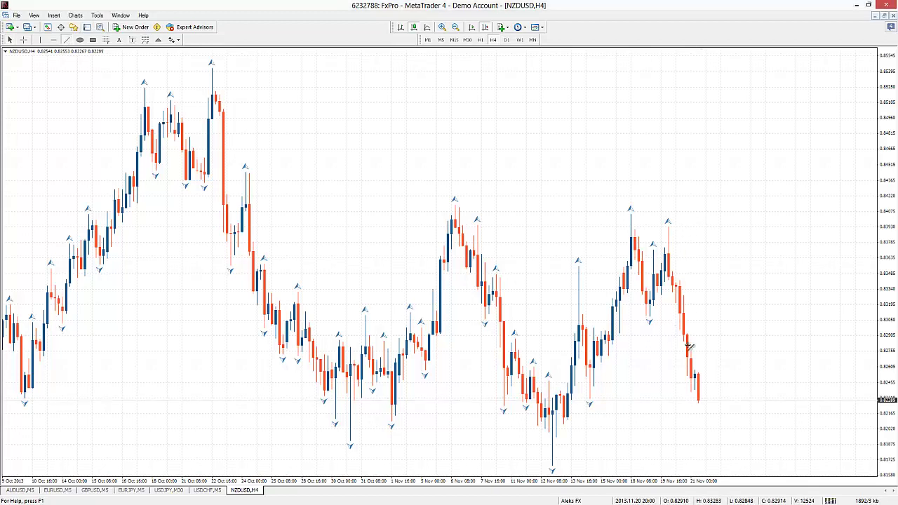
pyautogui.moveTo(544, 371); pyautogui.dragTo(563, 371)
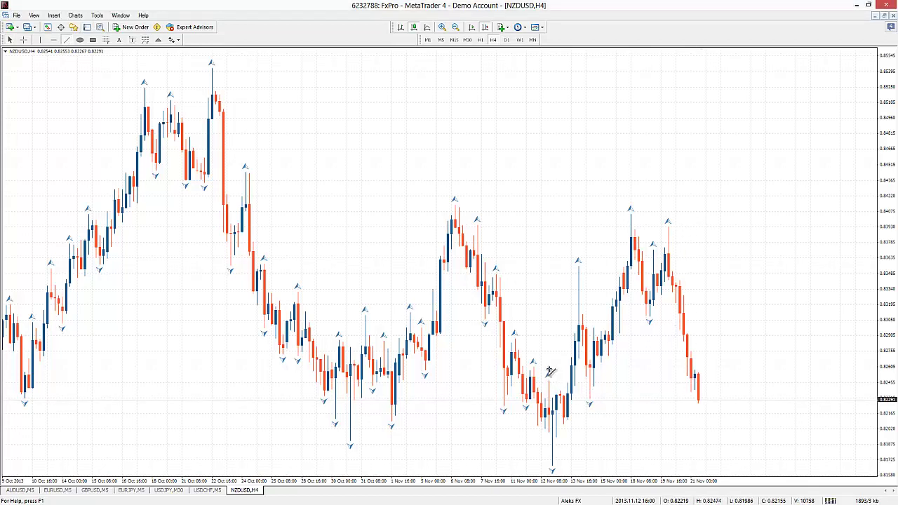
pyautogui.moveTo(644, 376); pyautogui.dragTo(714, 372)
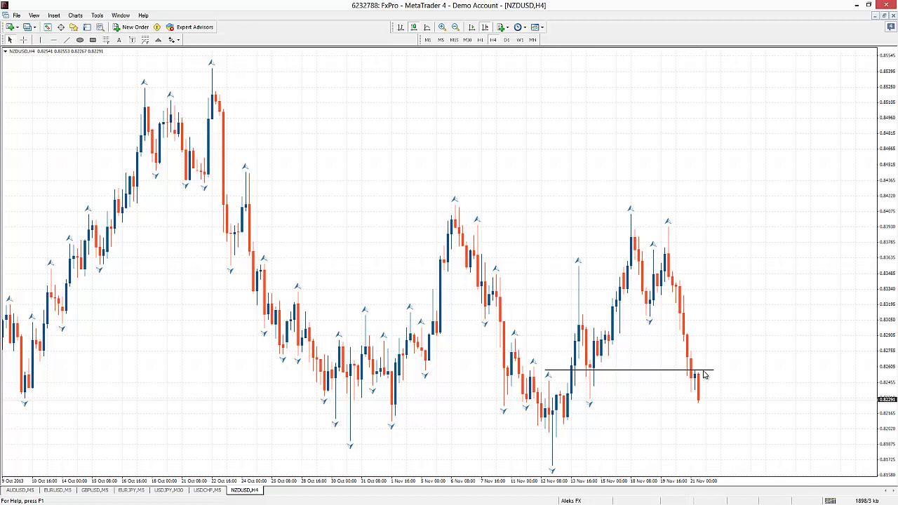
pyautogui.click(467, 40)
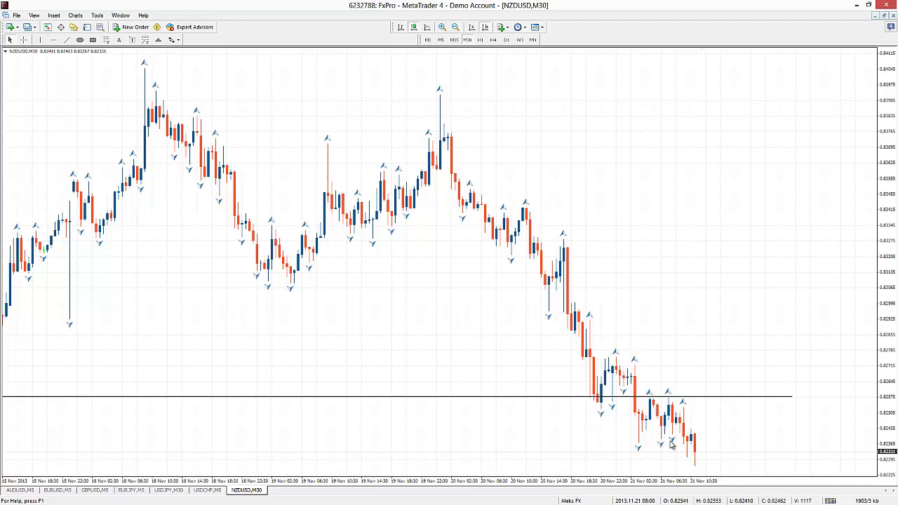
# - Add a horizontal line near 0.825 just below the trendline, then switch to M5
pyautogui.click(53, 40)
pyautogui.moveTo(673, 438); pyautogui.dragTo(709, 407)
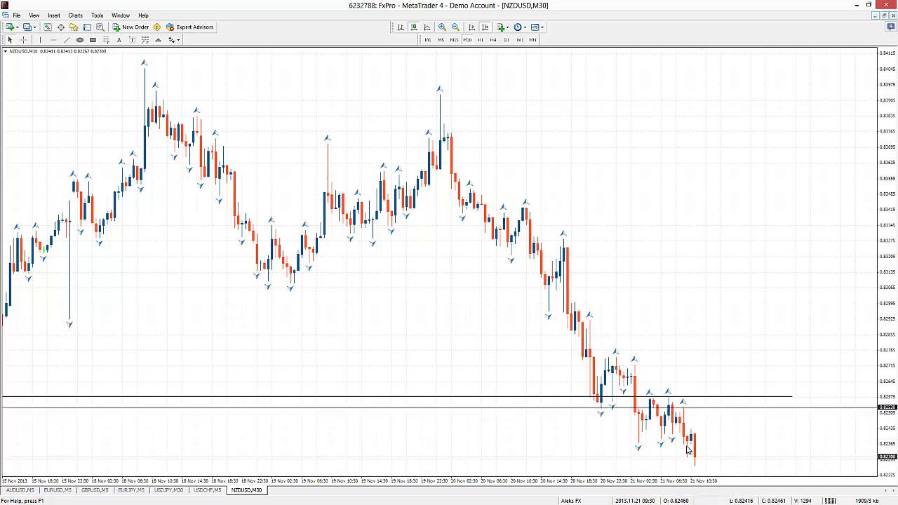
pyautogui.click(440, 40)
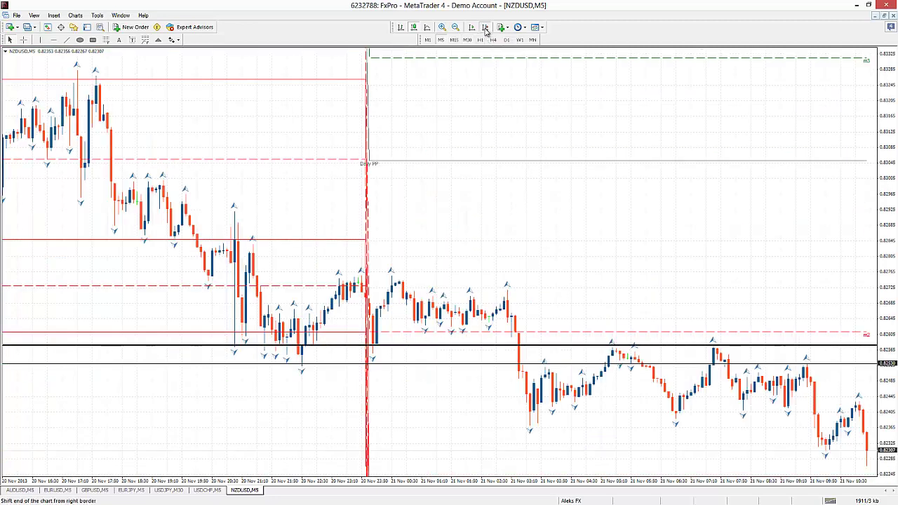
# - Shift the chart to the latest bars and add a horizontal level near 0.8236
pyautogui.click(484, 27)
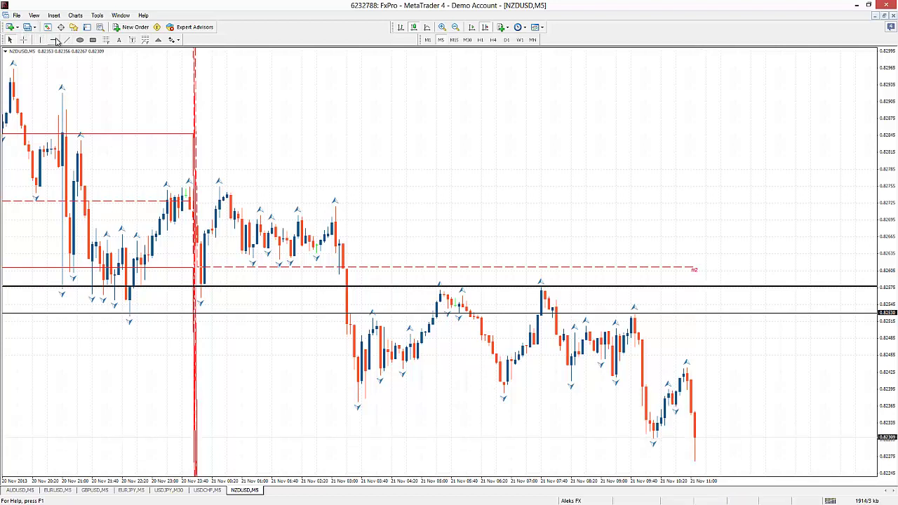
pyautogui.moveTo(682, 396); pyautogui.dragTo(681, 407)
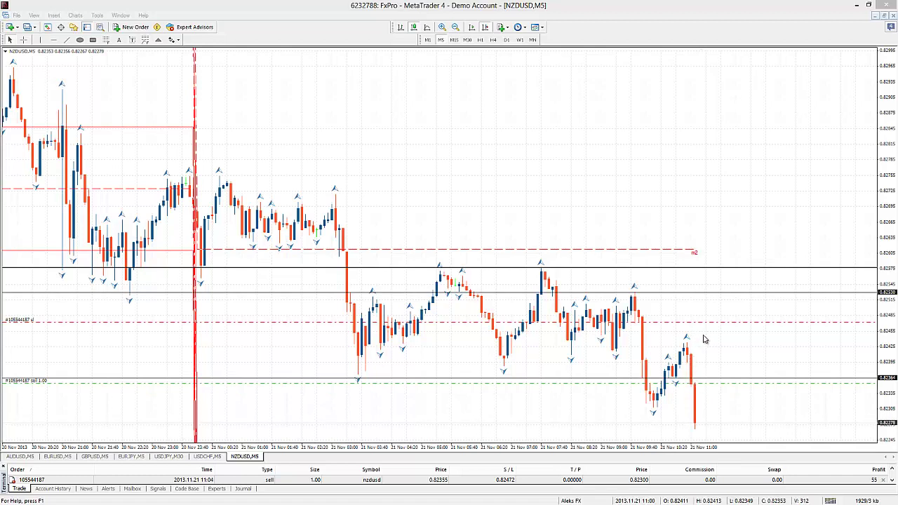
# - Bring Daily S1 into view, mark it near 0.8218 with a light blue line, then switch to M30
pyautogui.moveTo(889, 331); pyautogui.dragTo(888, 356)
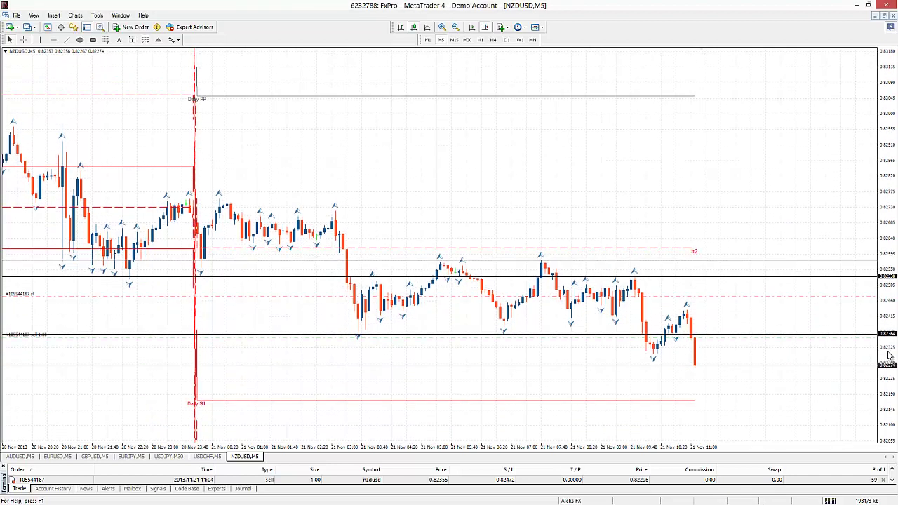
pyautogui.middleClick(704, 400)
pyautogui.moveTo(704, 400); pyautogui.dragTo(702, 379)
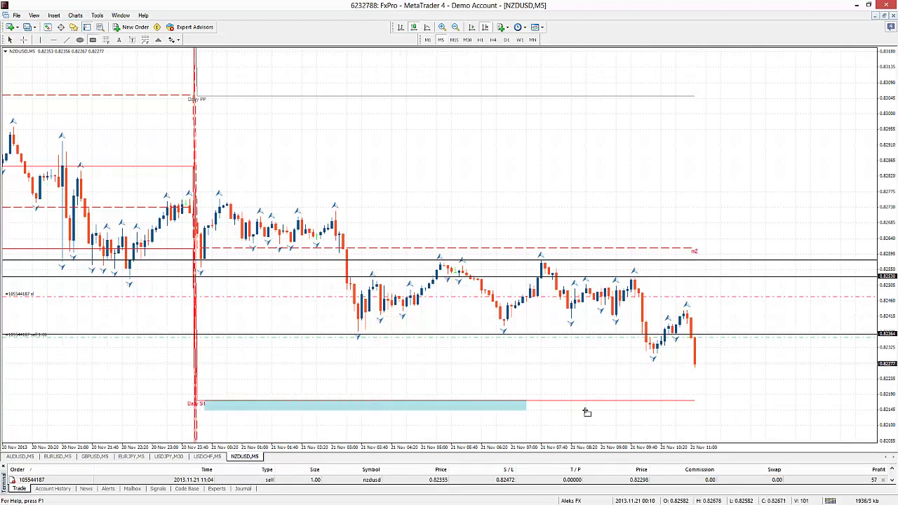
pyautogui.moveTo(716, 404); pyautogui.dragTo(730, 405)
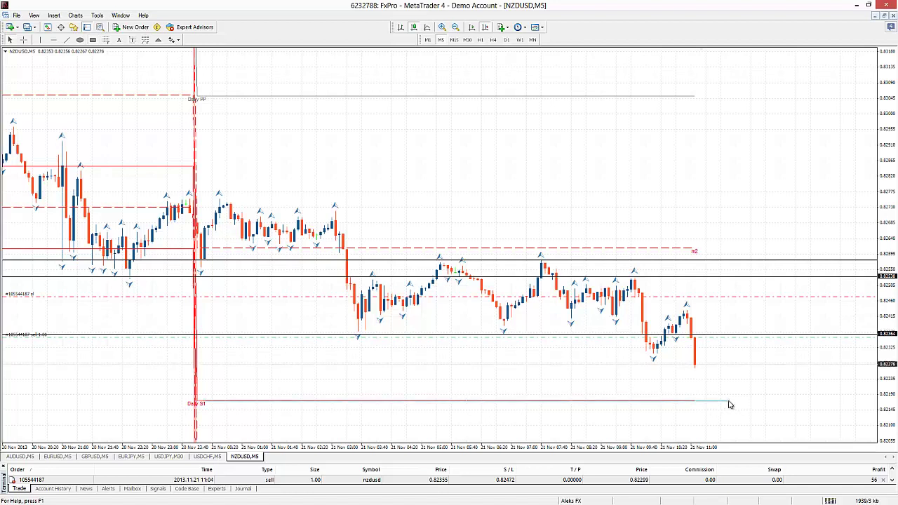
pyautogui.click(467, 39)
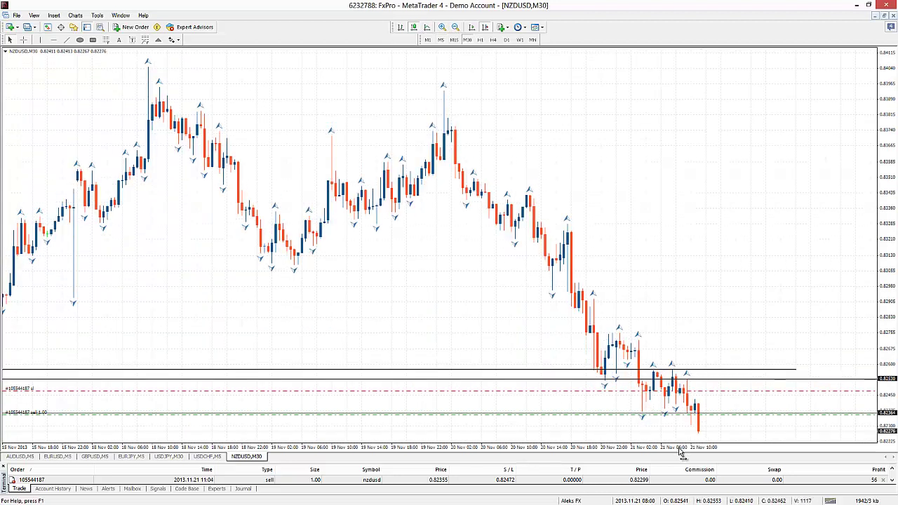
# - On H4, draw a support trendline across the mid-November lows near 0.822
pyautogui.moveTo(885, 335); pyautogui.dragTo(885, 312)
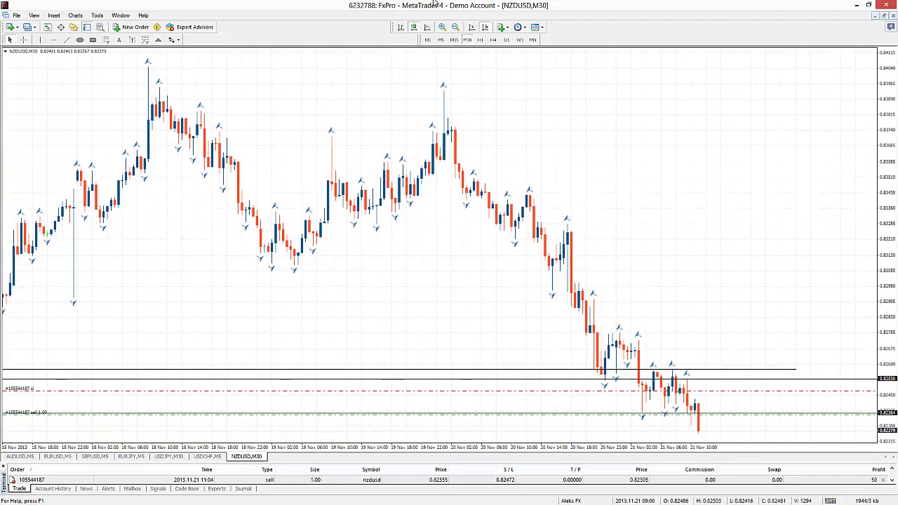
pyautogui.click(493, 39)
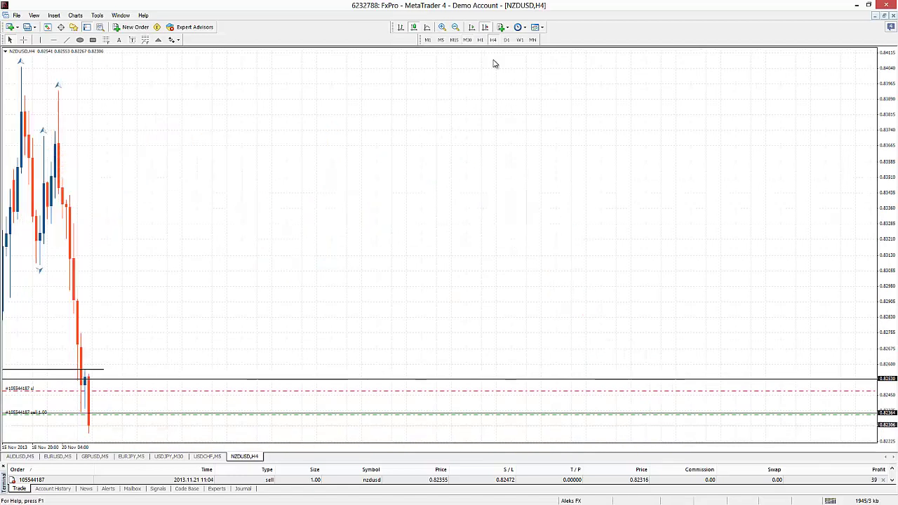
pyautogui.middleClick(660, 388)
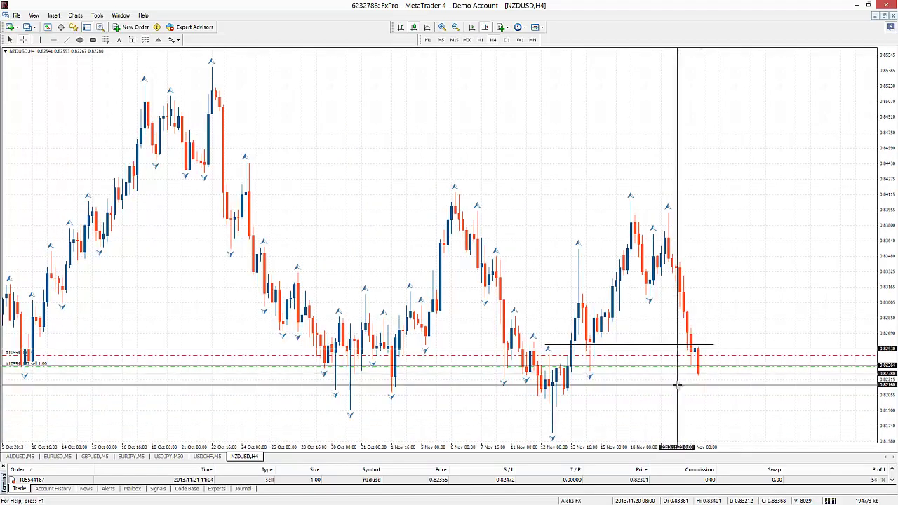
pyautogui.middleClick(670, 387)
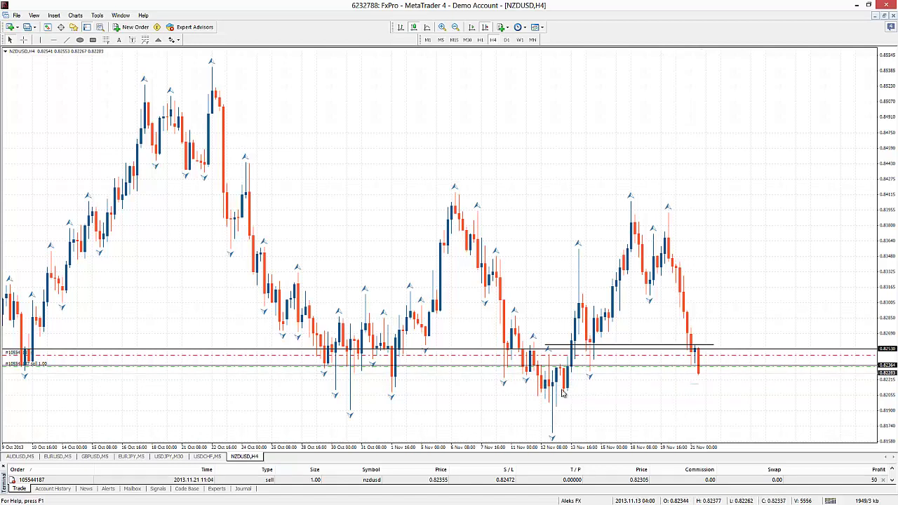
pyautogui.click(67, 40)
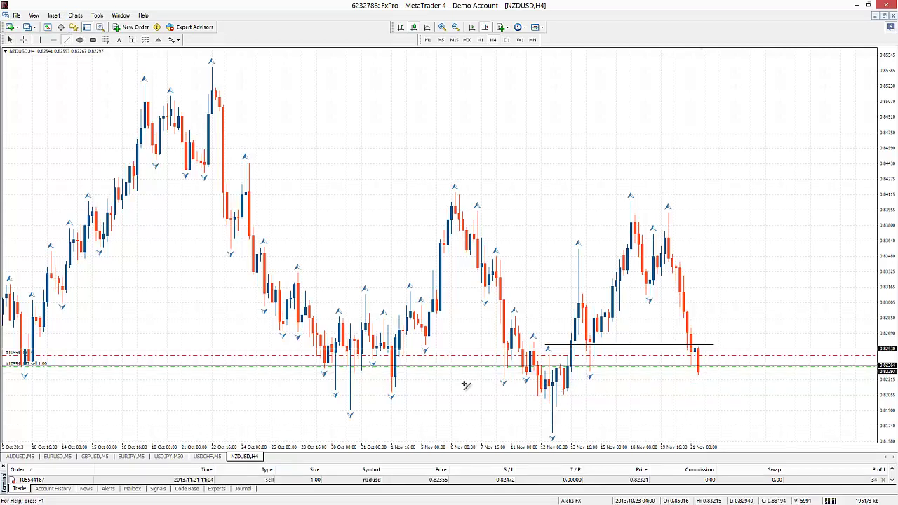
pyautogui.moveTo(508, 388); pyautogui.dragTo(747, 388)
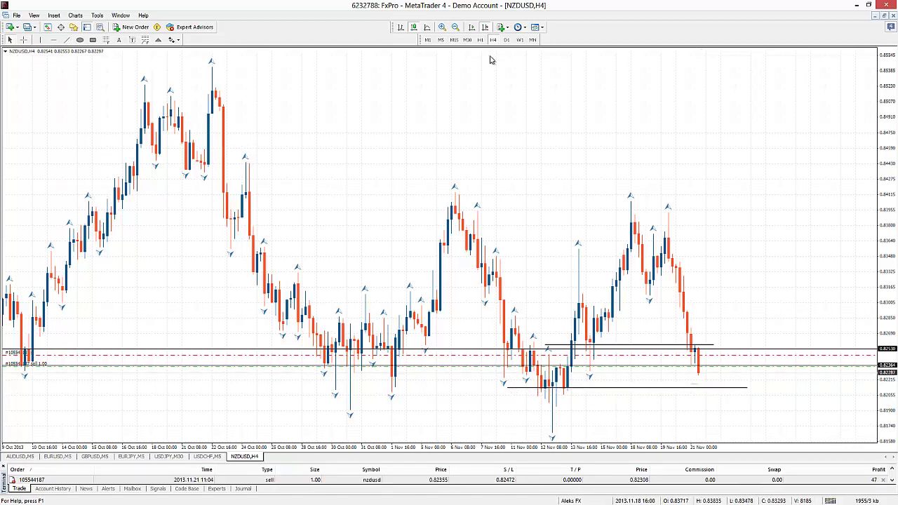
# - Return to M5 at the latest bars with a compressed price scale
pyautogui.click(441, 40)
pyautogui.click(491, 27)
pyautogui.moveTo(893, 205); pyautogui.dragTo(893, 236)
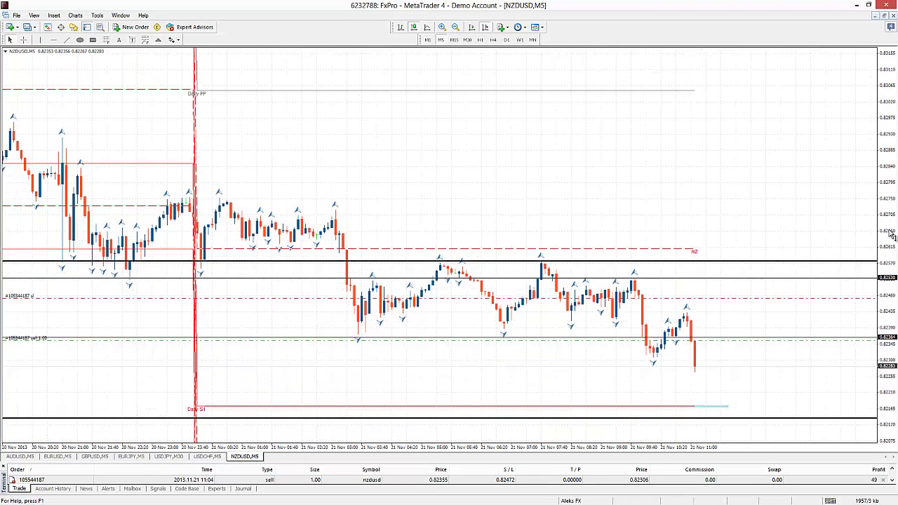
# - Set the NZDUSD sell's take-profit at 0.82208, just above Daily S1
pyautogui.click(128, 30)
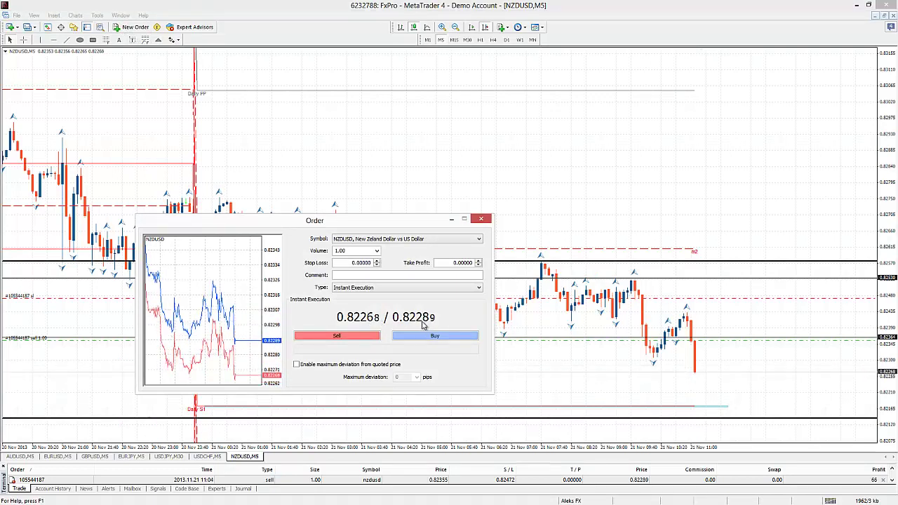
pyautogui.moveTo(754, 343); pyautogui.dragTo(744, 403)
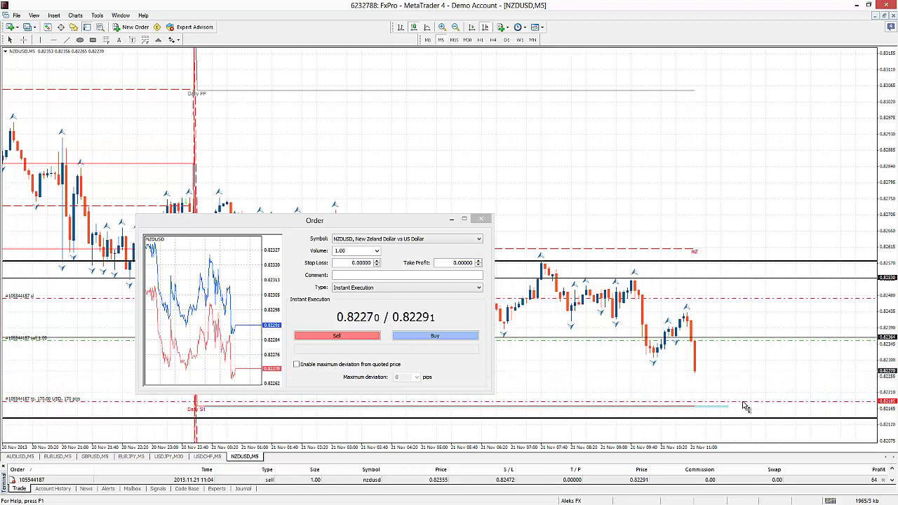
pyautogui.moveTo(743, 401); pyautogui.dragTo(739, 396)
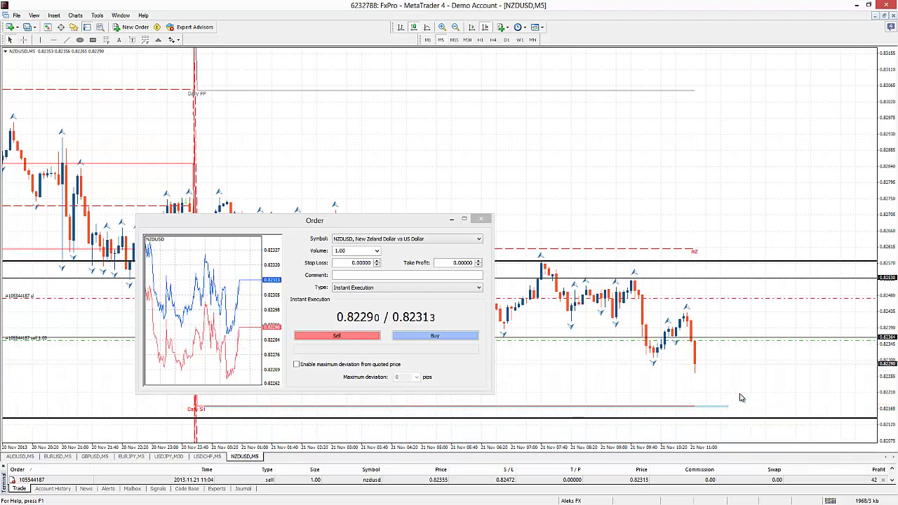
pyautogui.middleClick(703, 404)
pyautogui.moveTo(709, 401); pyautogui.dragTo(711, 397)
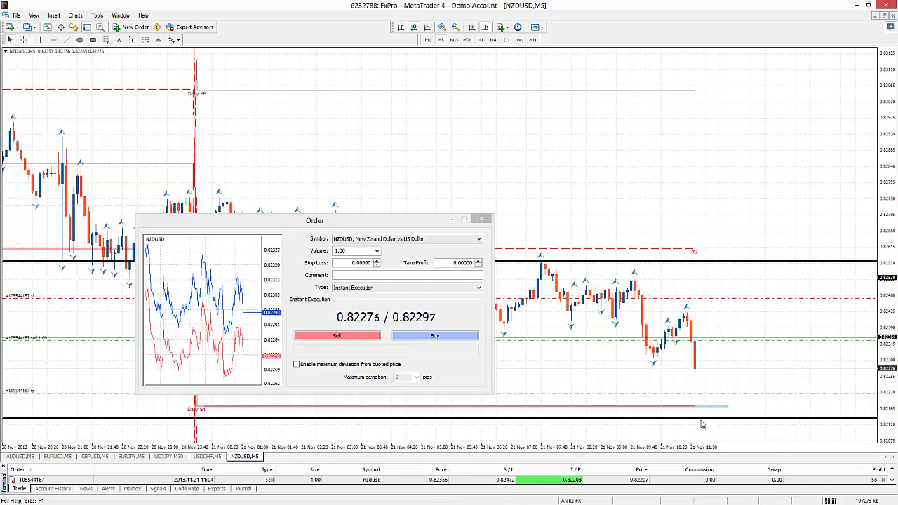
pyautogui.click(481, 219)
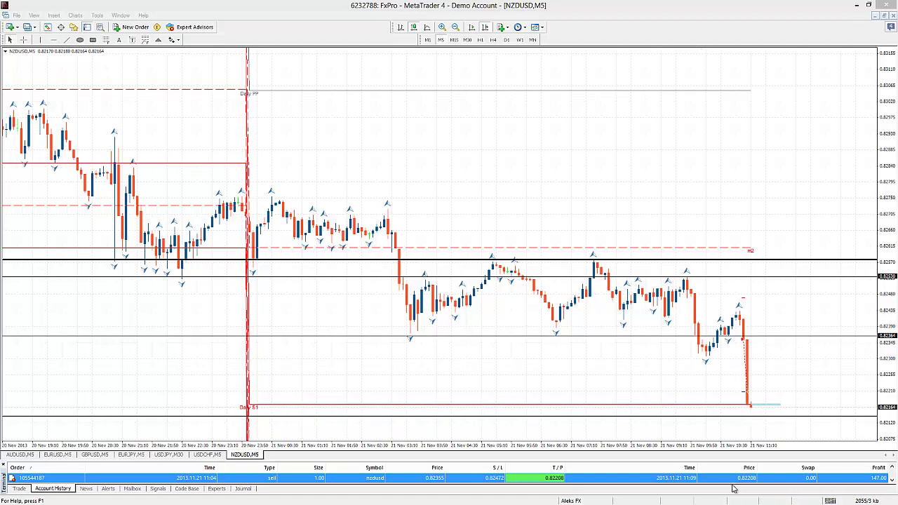
pyautogui.click(467, 40)
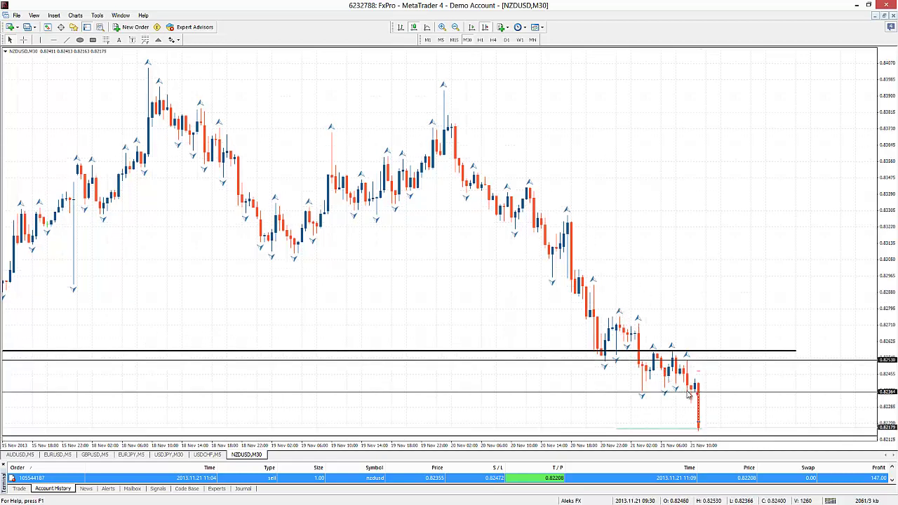
pyautogui.click(440, 40)
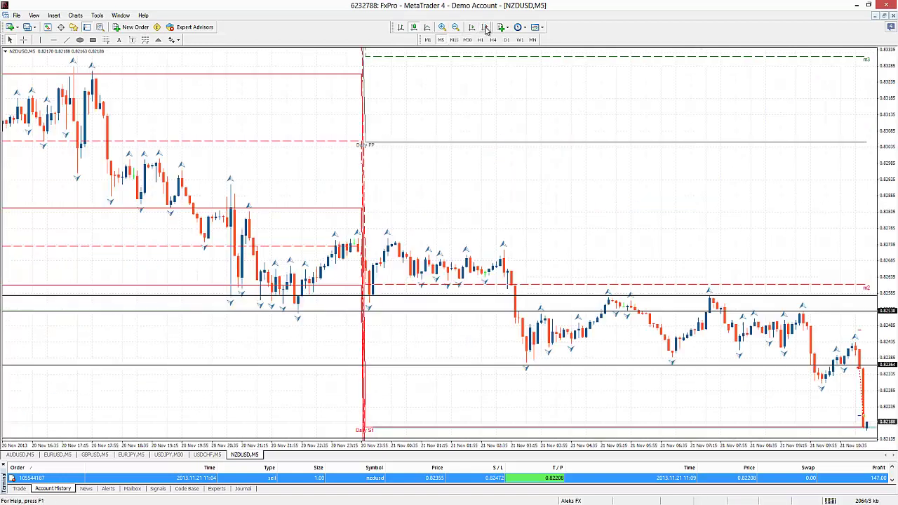
pyautogui.click(485, 27)
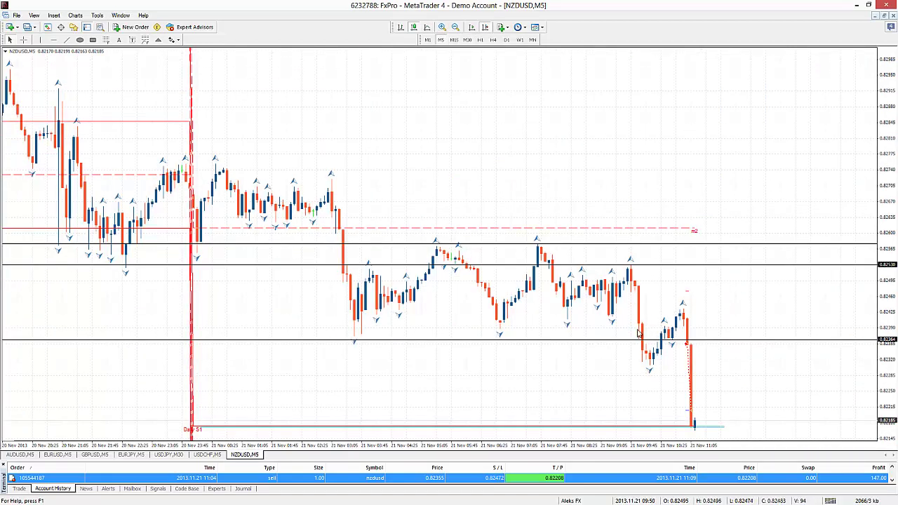